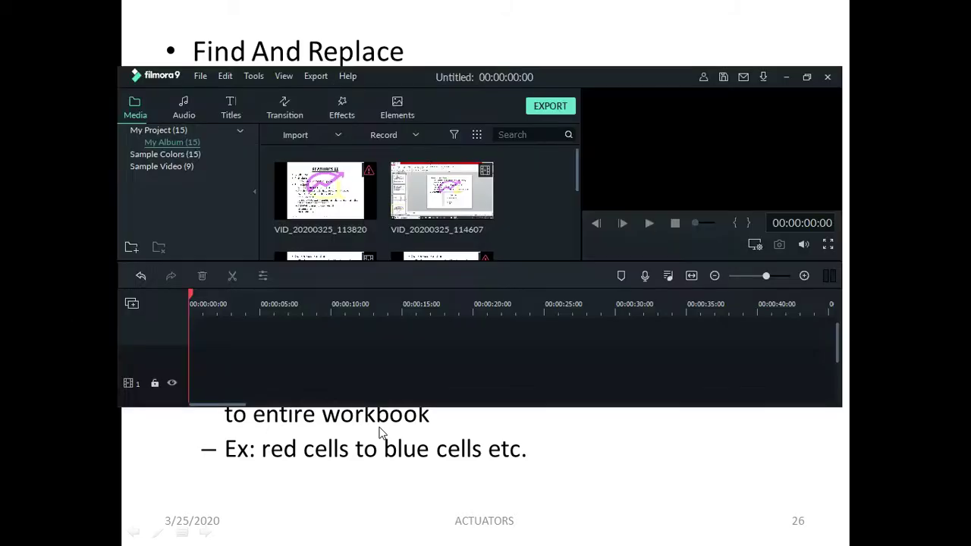
- Switch to the Excel workbook and highlight the Regions table's TOTAL row cells C91 and D91
{"action": "key", "text": "alt+Tab"}
{"action": "key", "text": "alt+Tab"}
{"action": "key", "text": "alt+Tab"}
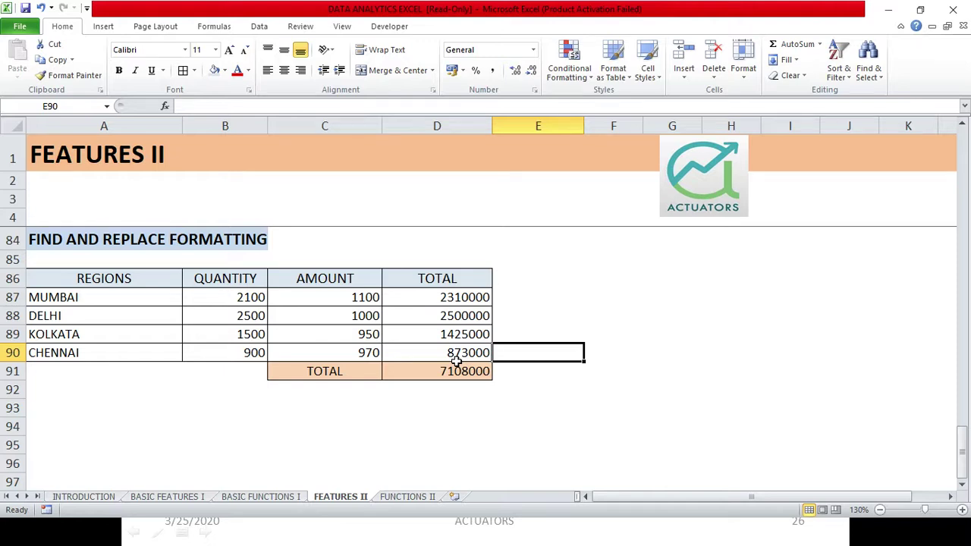
{"action": "left_click", "coordinate": [358, 370]}
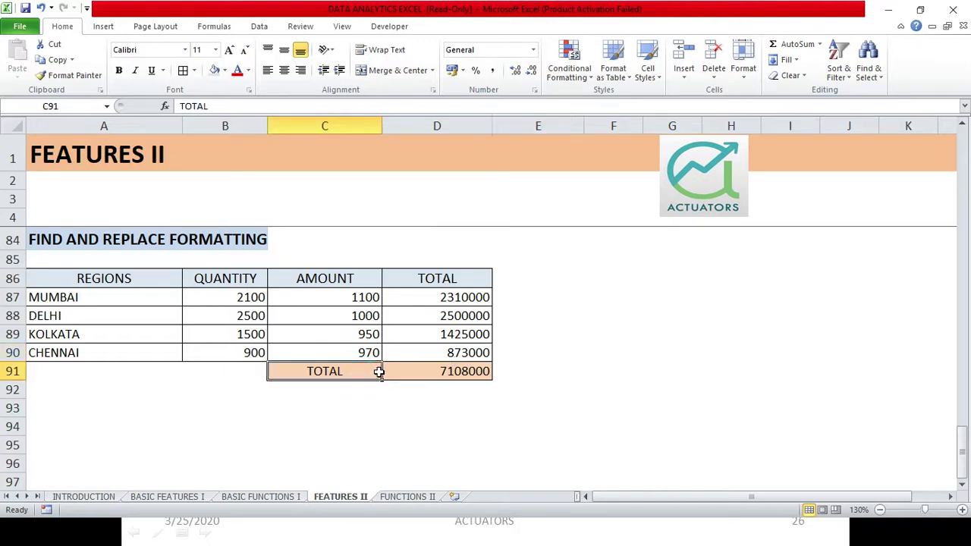
{"action": "left_click_drag", "start_coordinate": [378, 371], "coordinate": [399, 377]}
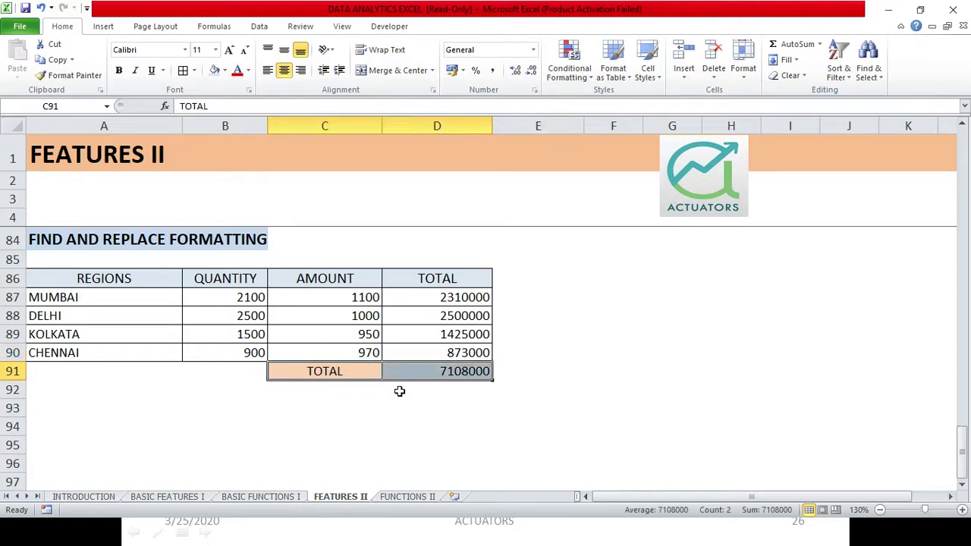
{"action": "left_click", "coordinate": [399, 391]}
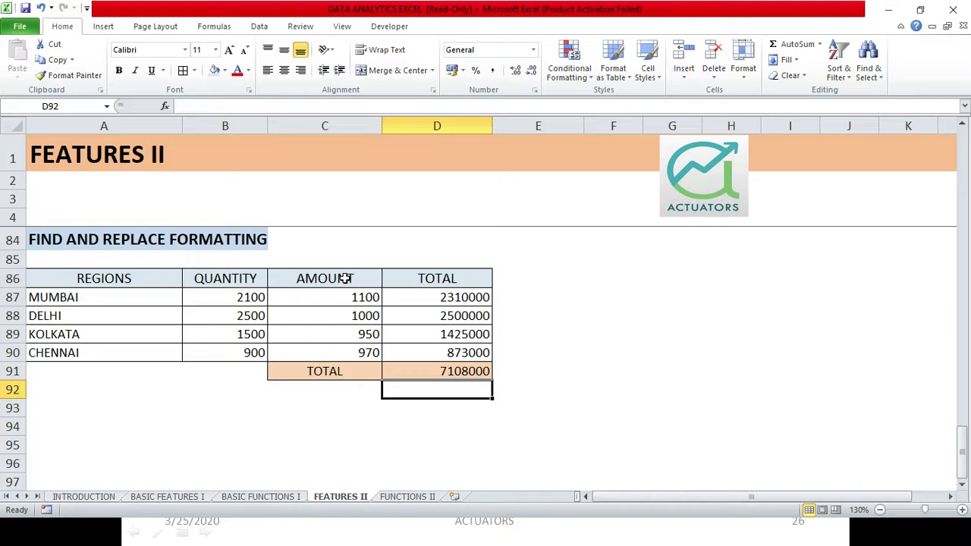
{"action": "left_click", "coordinate": [561, 346]}
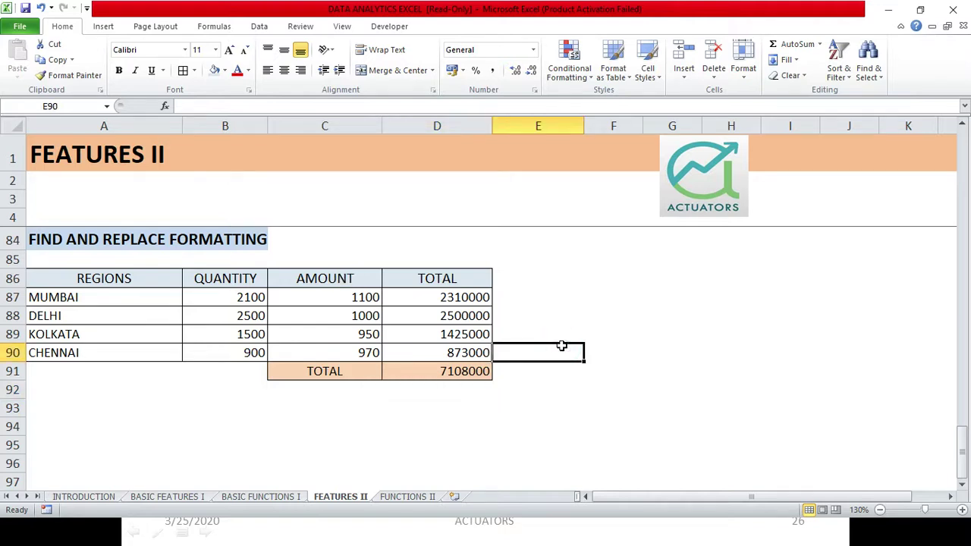
{"action": "left_click", "coordinate": [364, 371]}
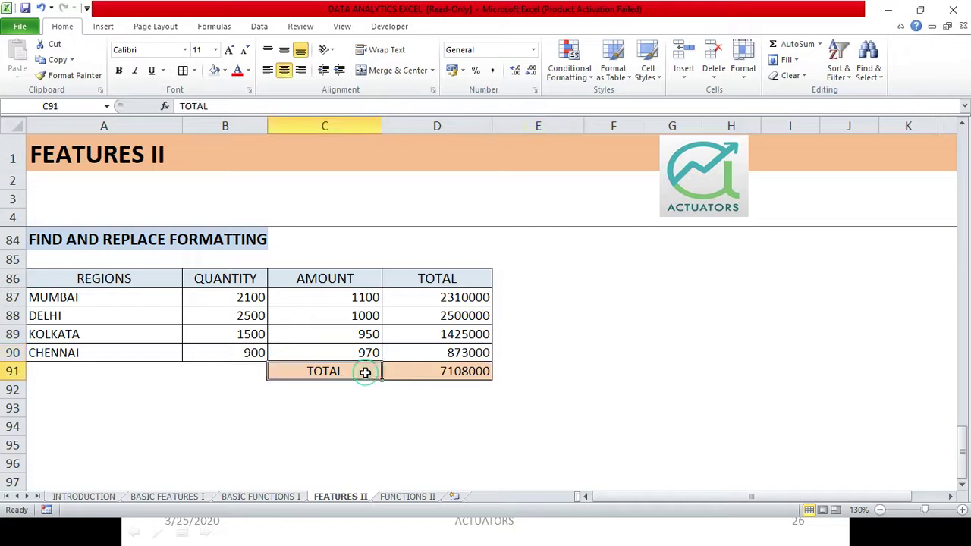
{"action": "left_click", "coordinate": [409, 370]}
{"action": "left_click", "coordinate": [365, 370]}
- Open Find and Replace with Ctrl+H, move it off the table, and clear the old search value
{"action": "key", "text": "ctrl+h"}
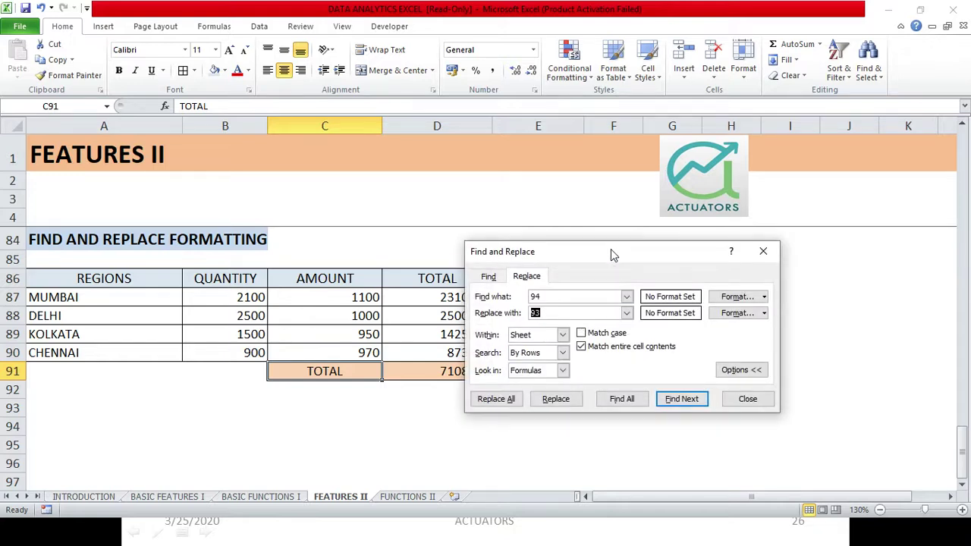
{"action": "mouse_move", "coordinate": [612, 252]}
{"action": "left_mouse_down"}
{"action": "mouse_move", "coordinate": [670, 209]}
{"action": "mouse_move", "coordinate": [675, 215]}
{"action": "left_mouse_up"}
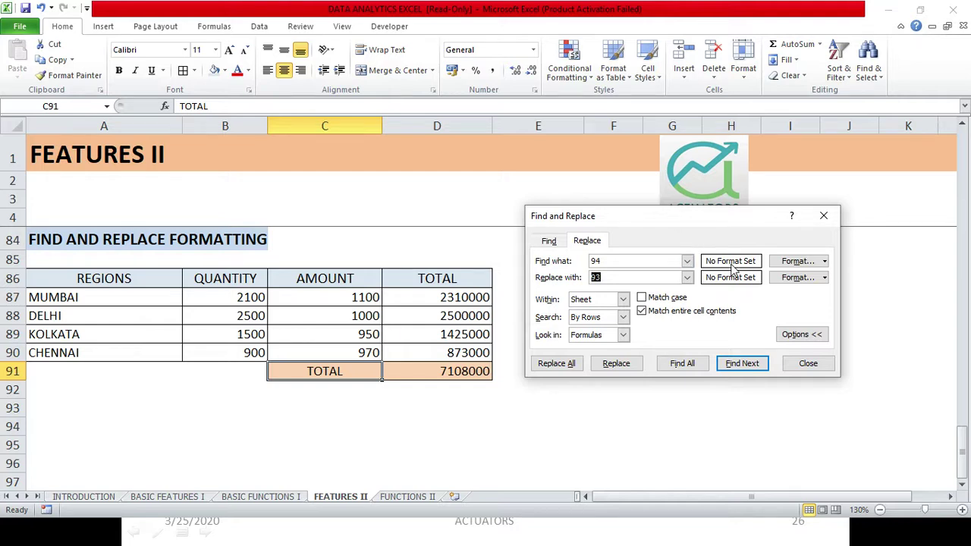
{"action": "left_click", "coordinate": [649, 264]}
{"action": "key", "text": "BackSpace"}
{"action": "key", "text": "BackSpace"}
- Set the Find what format to match the peach fill of total cell D91
{"action": "left_click", "coordinate": [803, 264]}
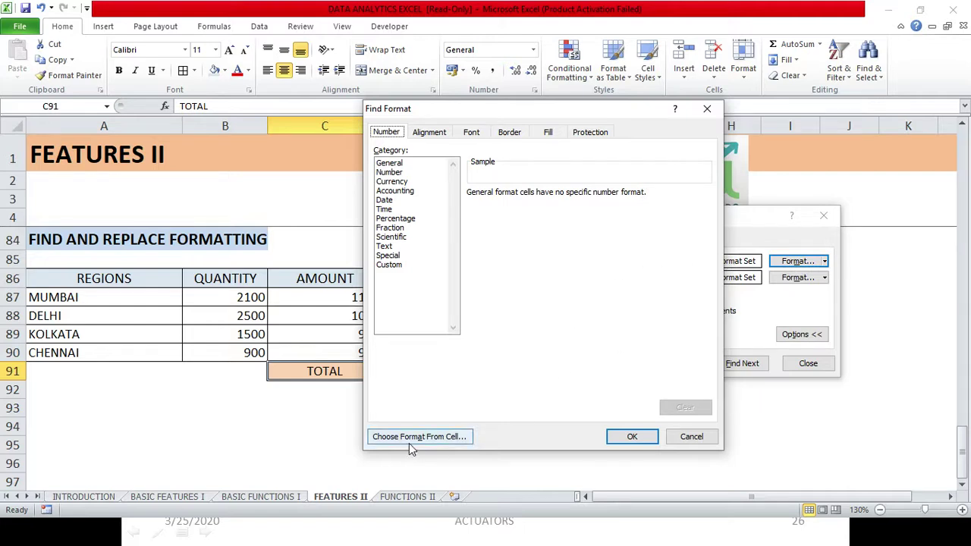
{"action": "left_click", "coordinate": [508, 135]}
{"action": "left_click", "coordinate": [549, 133]}
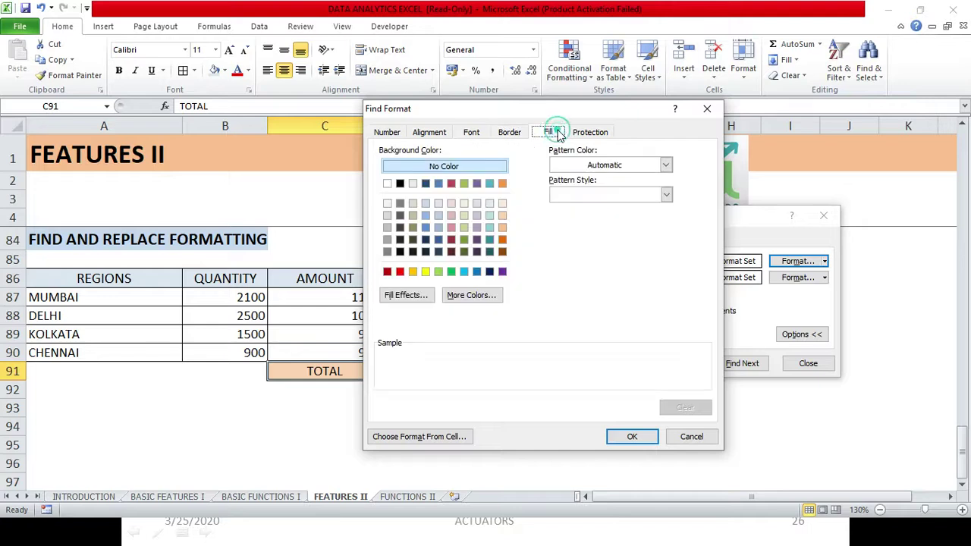
{"action": "left_click", "coordinate": [498, 205]}
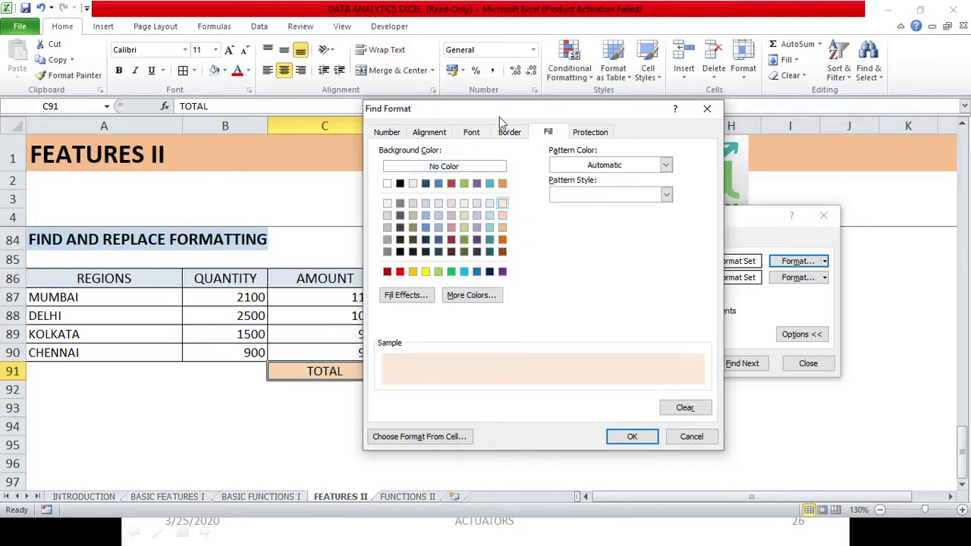
{"action": "left_click_drag", "start_coordinate": [498, 115], "coordinate": [619, 118]}
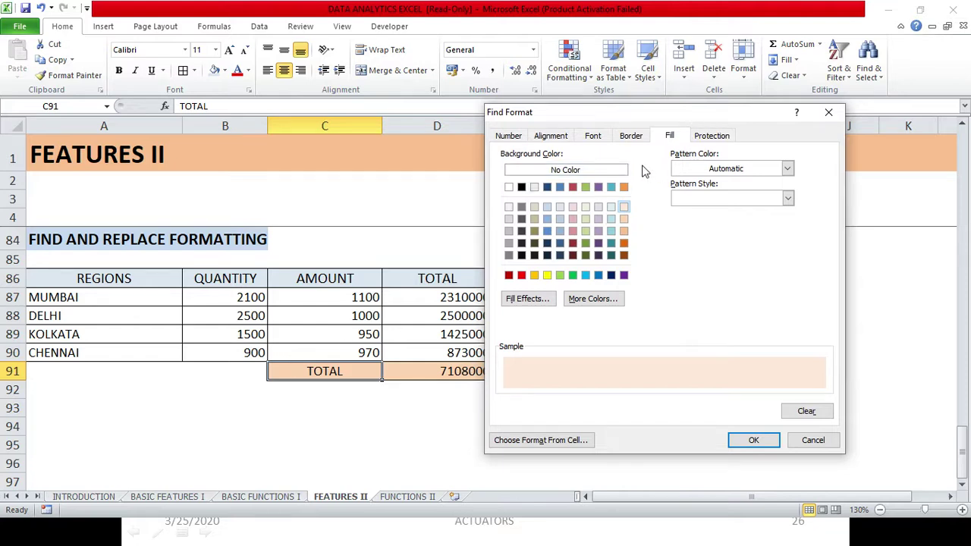
{"action": "left_click", "coordinate": [623, 220]}
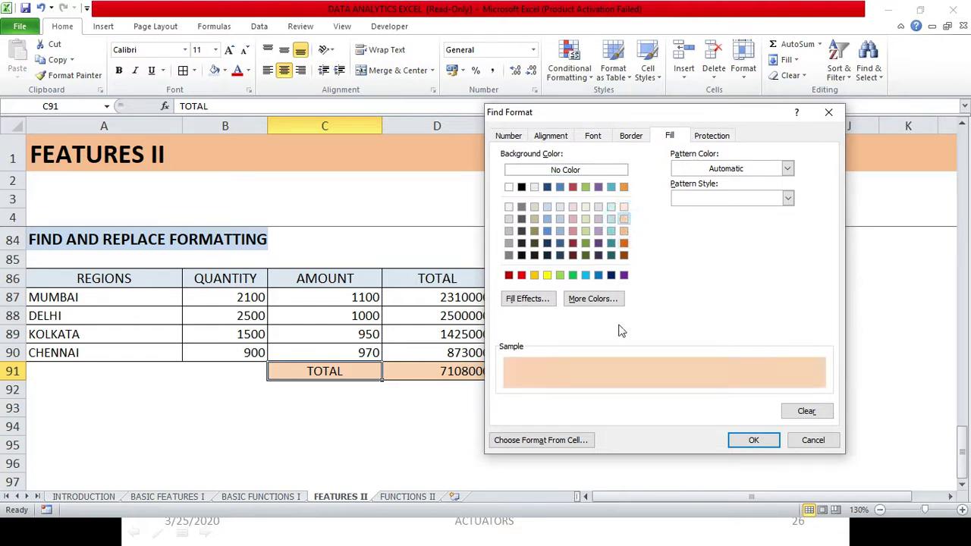
{"action": "left_click", "coordinate": [560, 441]}
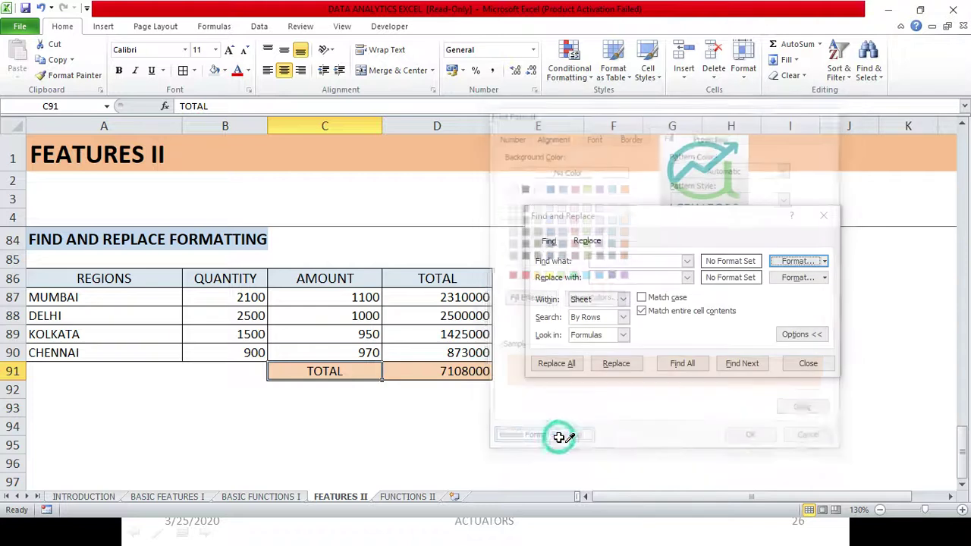
{"action": "left_click", "coordinate": [441, 371]}
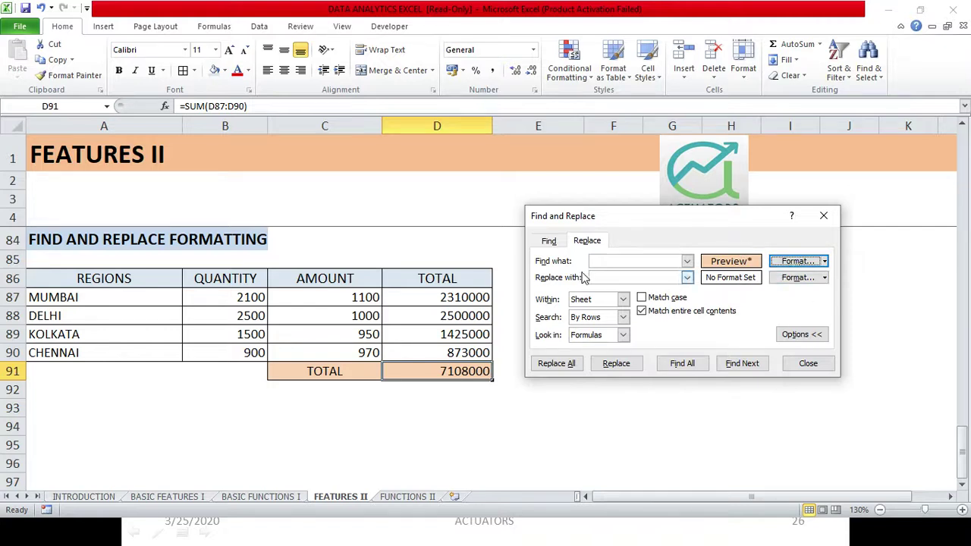
- Give the replacement format a pink fill, a thick dark grey outline border and Arial font
{"action": "left_click", "coordinate": [781, 278]}
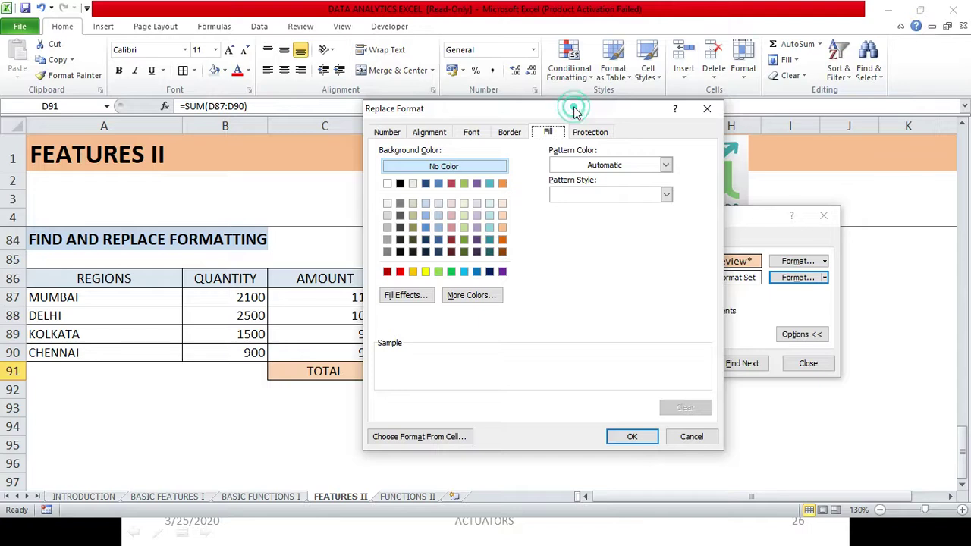
{"action": "left_click_drag", "start_coordinate": [574, 112], "coordinate": [702, 118]}
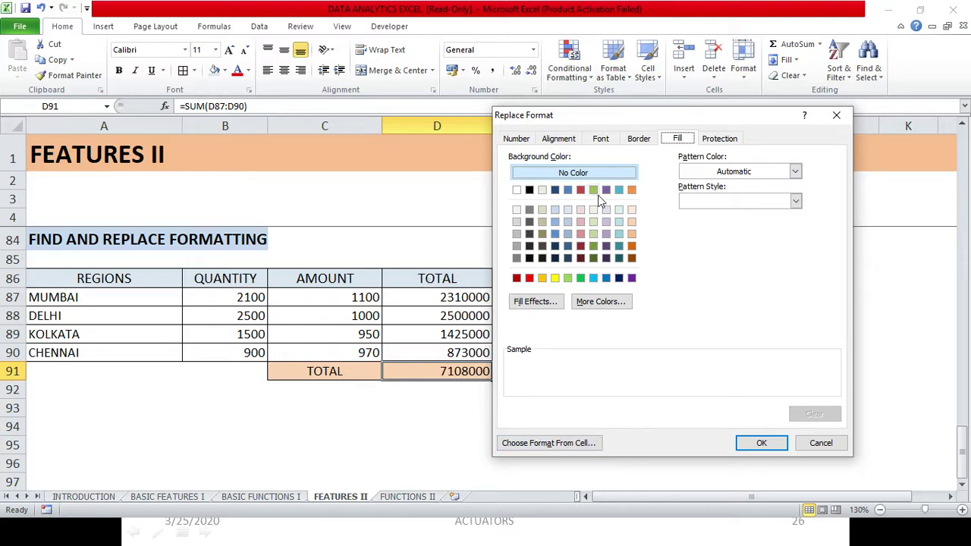
{"action": "left_click", "coordinate": [580, 233]}
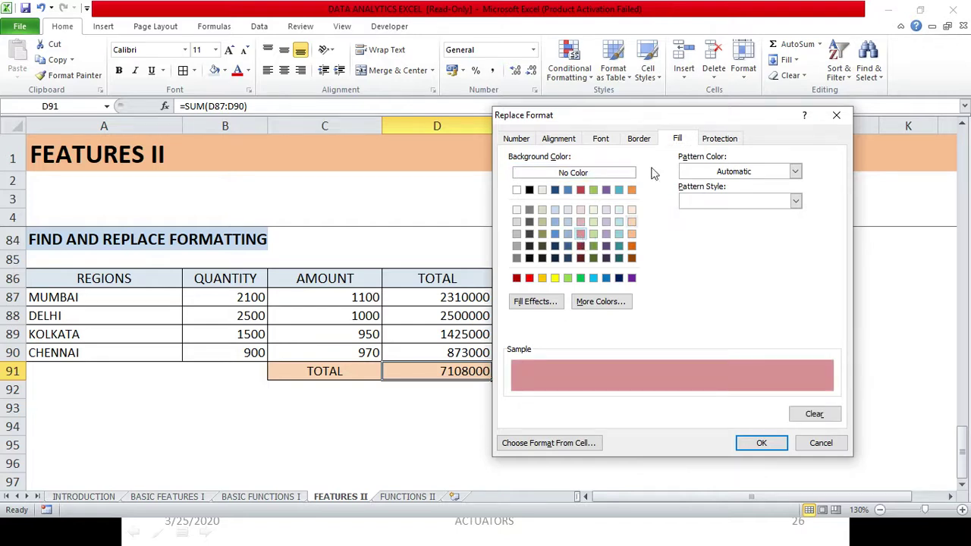
{"action": "left_click", "coordinate": [635, 140]}
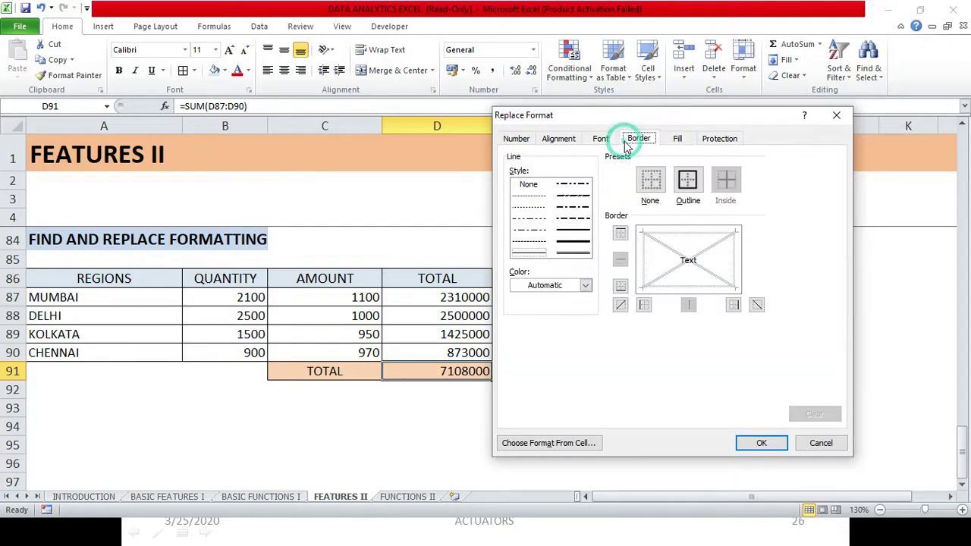
{"action": "left_click", "coordinate": [680, 178]}
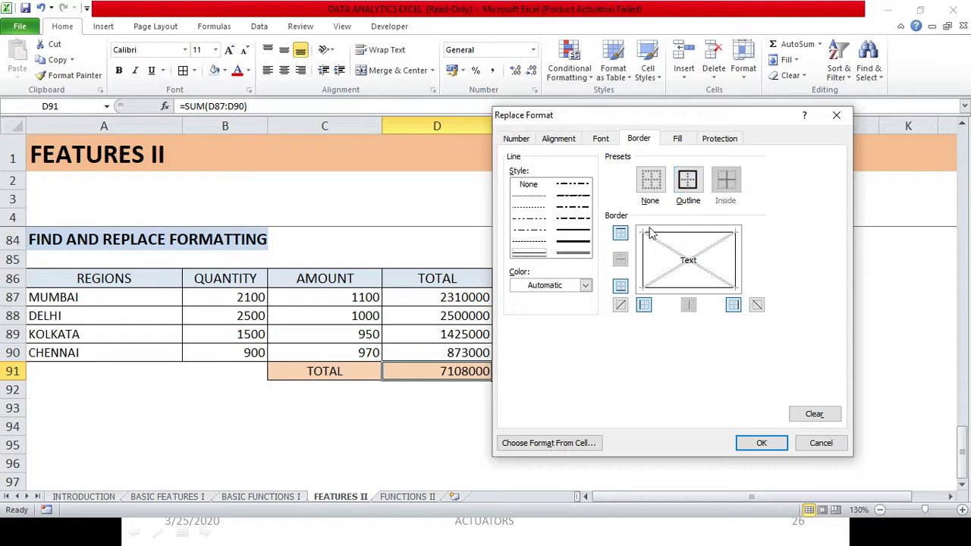
{"action": "left_click", "coordinate": [580, 242]}
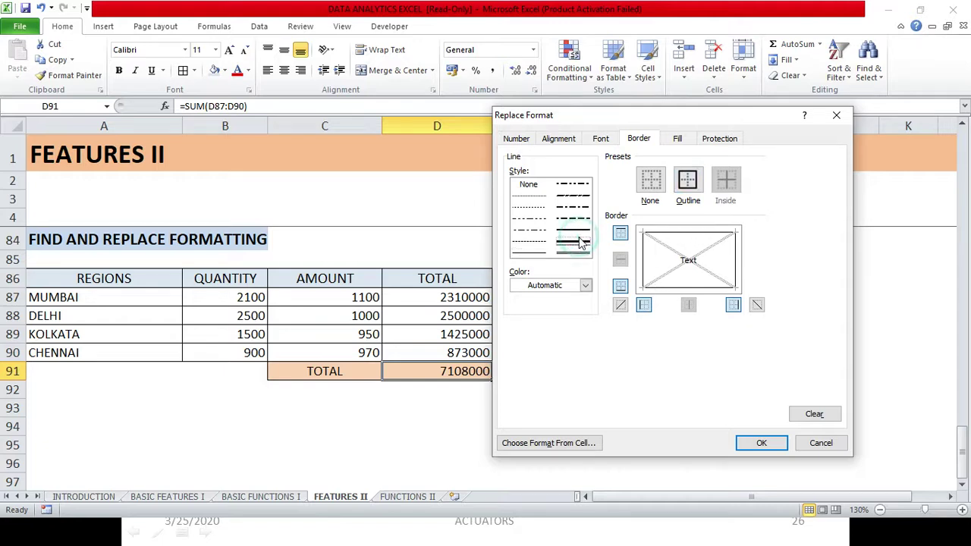
{"action": "left_click", "coordinate": [585, 285]}
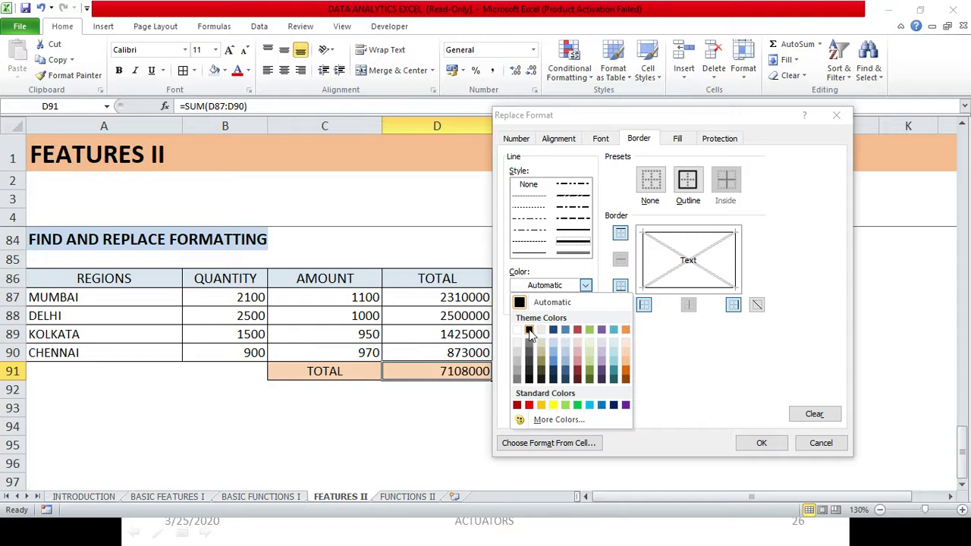
{"action": "left_click", "coordinate": [531, 353]}
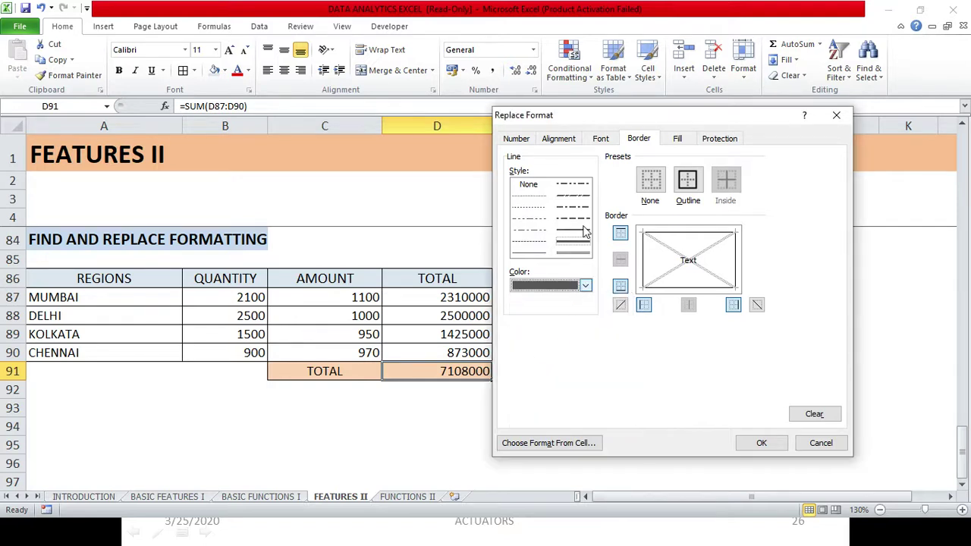
{"action": "left_click", "coordinate": [601, 138]}
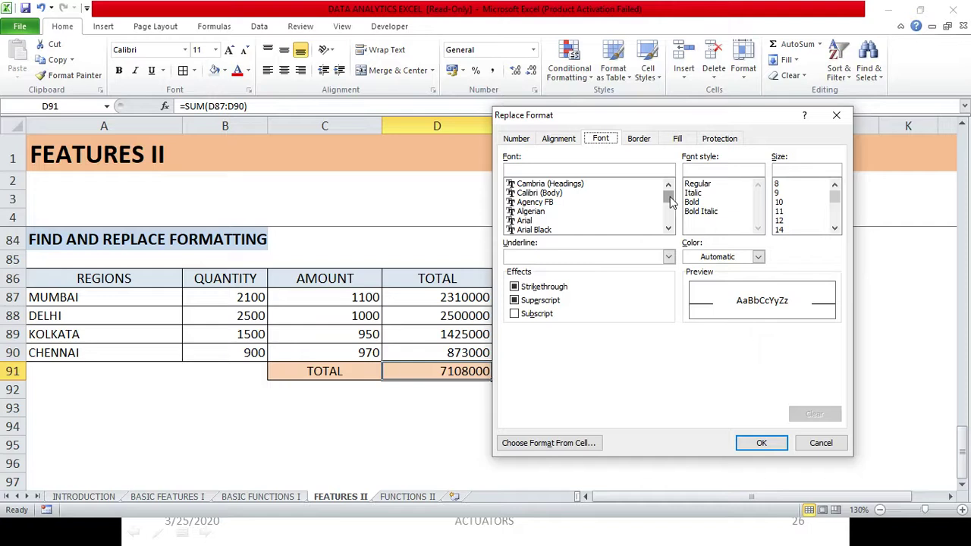
{"action": "left_click", "coordinate": [523, 221]}
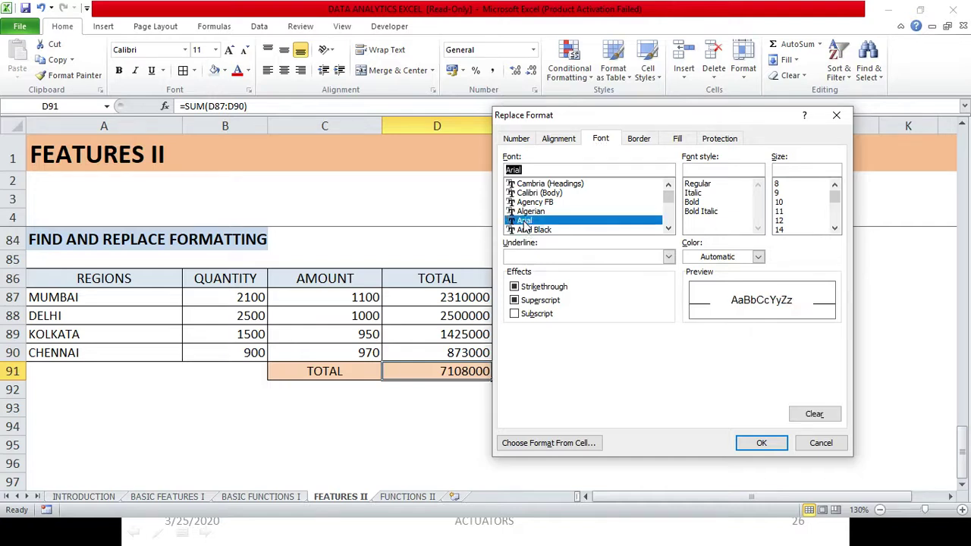
{"action": "left_click", "coordinate": [761, 443]}
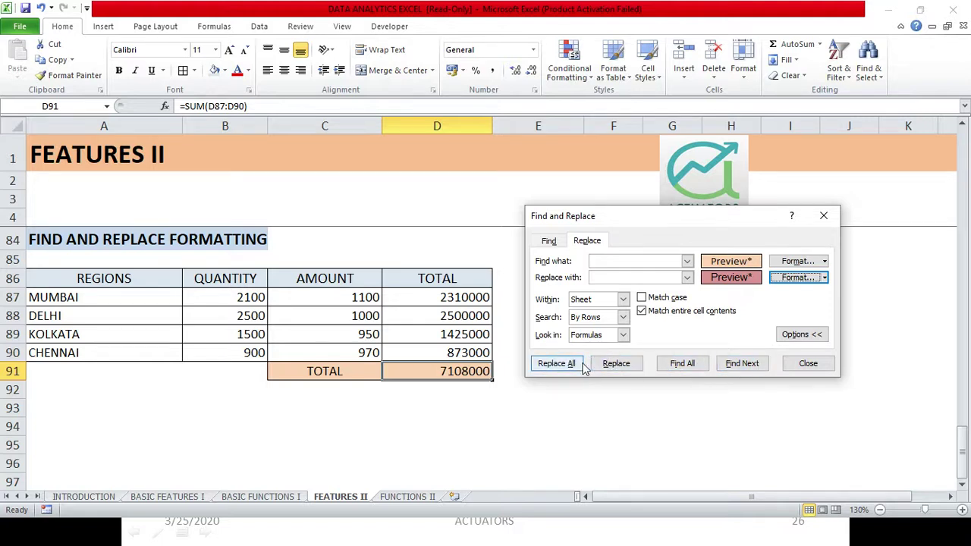
- Replace All to reformat D91, dismiss the 1-replacement message, and select C91
{"action": "left_click", "coordinate": [568, 364]}
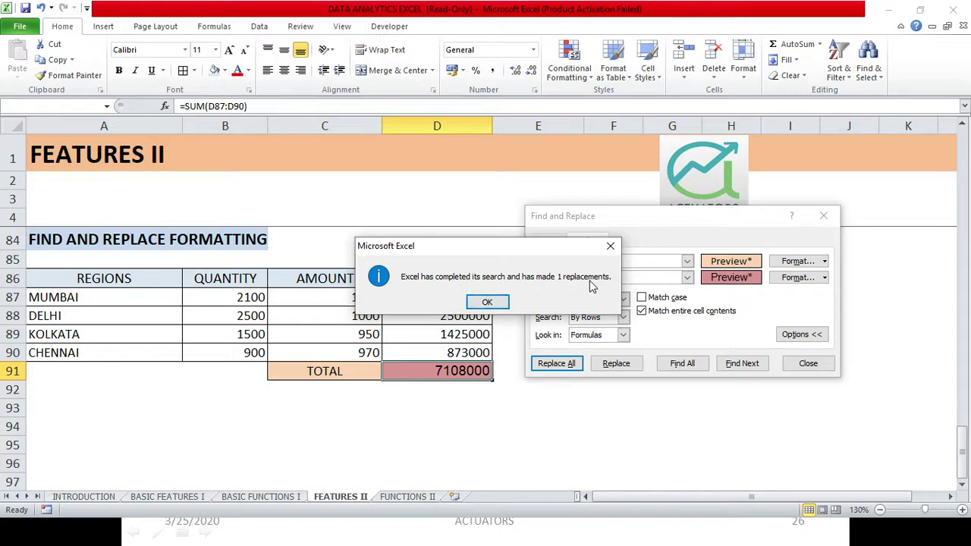
{"action": "left_click", "coordinate": [486, 303]}
{"action": "left_click", "coordinate": [319, 370]}
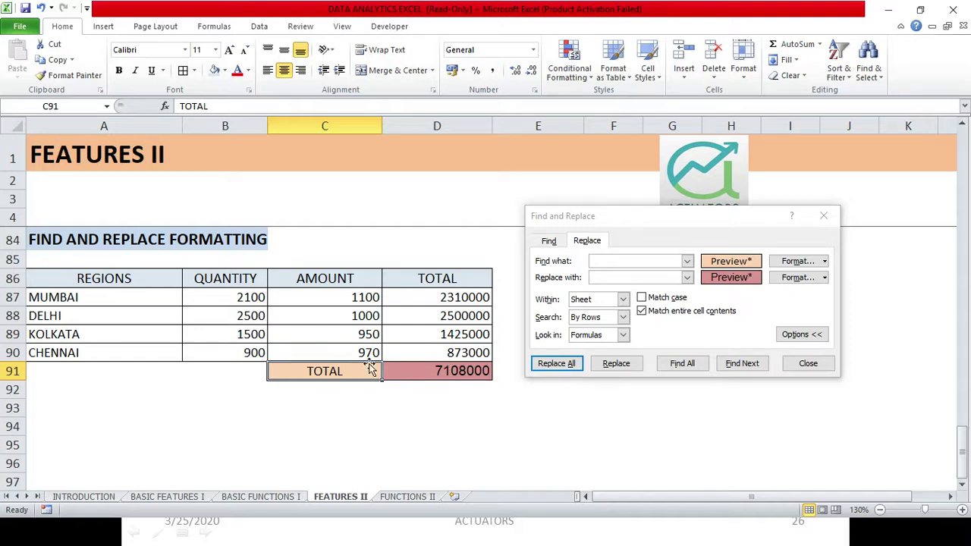
{"action": "left_click", "coordinate": [798, 261]}
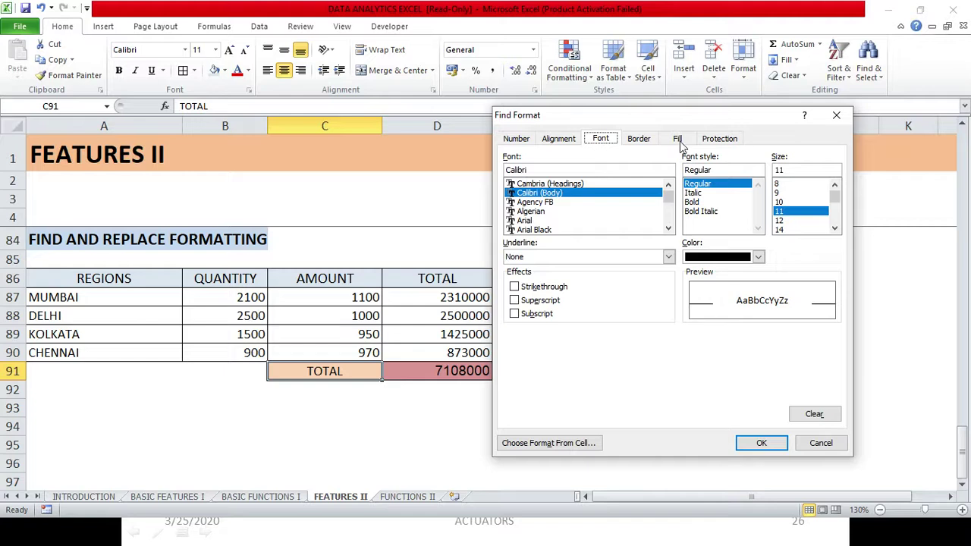
{"action": "left_click", "coordinate": [679, 137]}
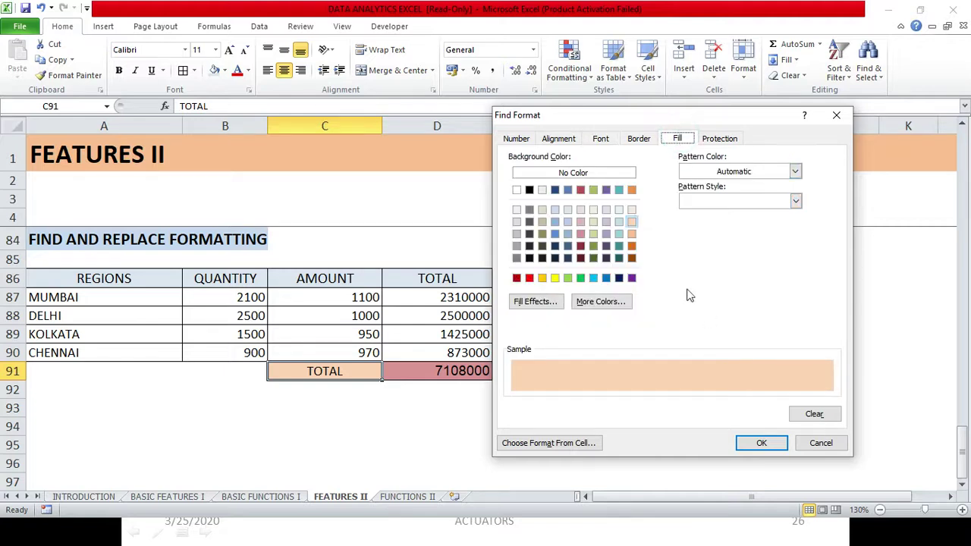
{"action": "left_click", "coordinate": [629, 235]}
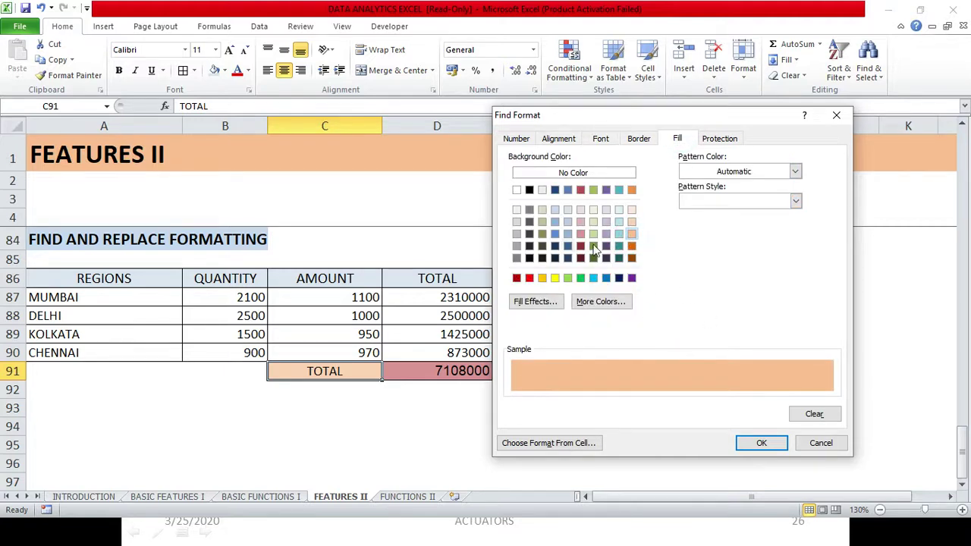
{"action": "left_click", "coordinate": [631, 222]}
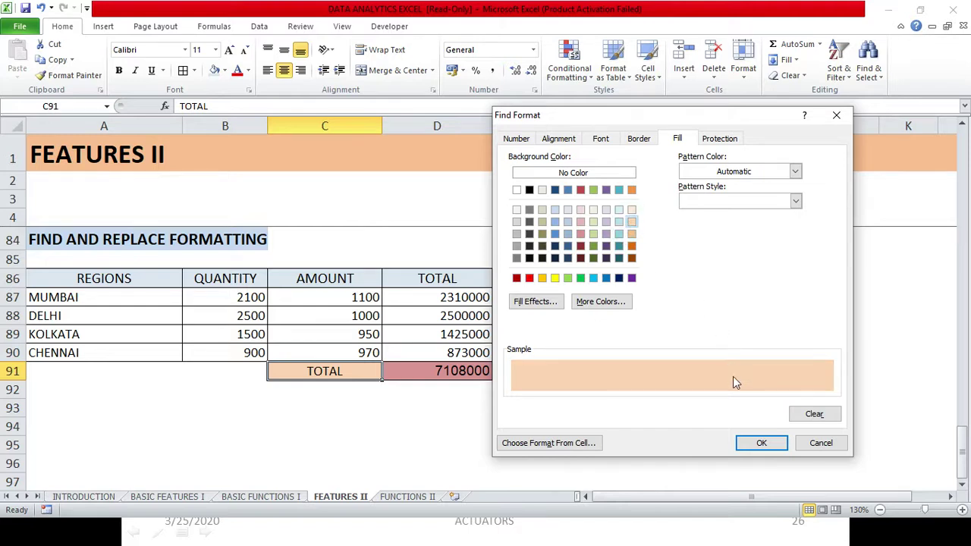
{"action": "left_click", "coordinate": [752, 448]}
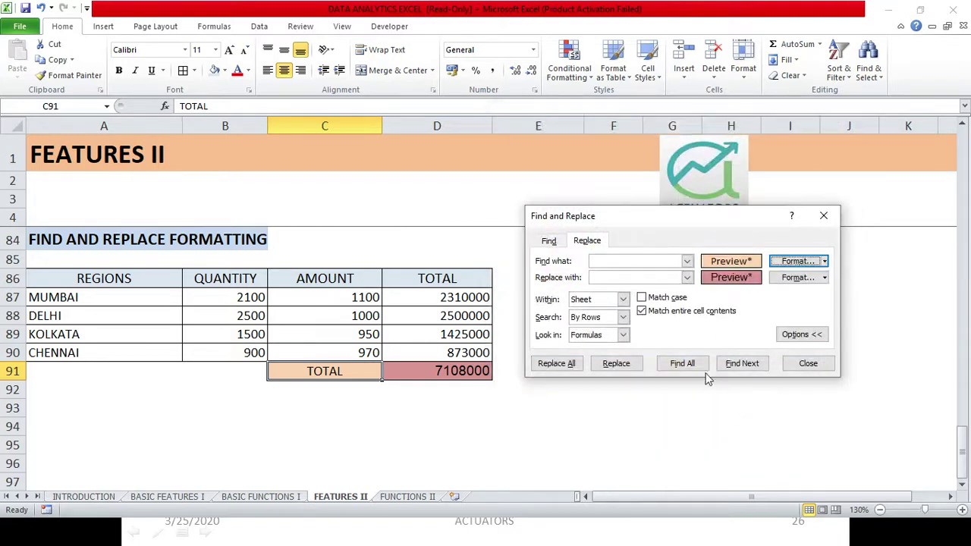
{"action": "left_click", "coordinate": [557, 363]}
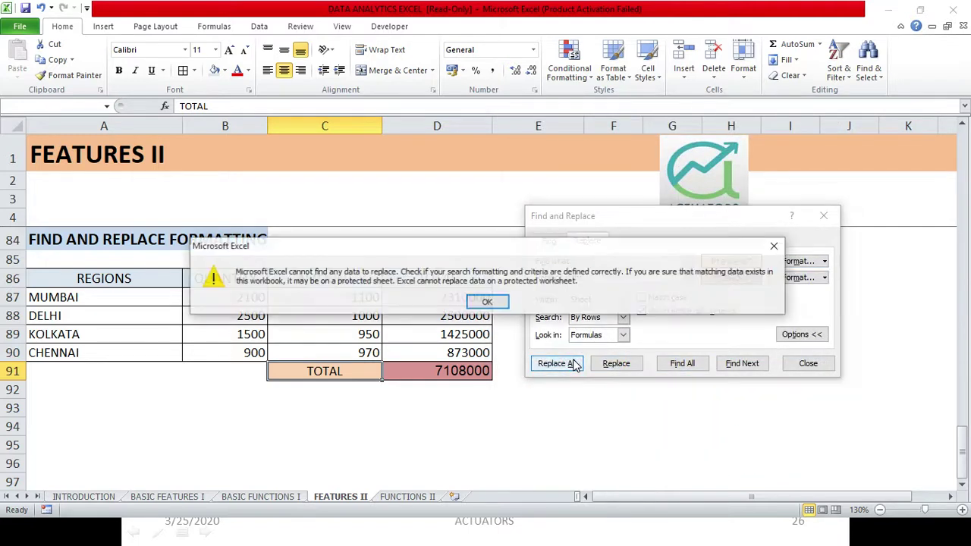
{"action": "left_click", "coordinate": [489, 302]}
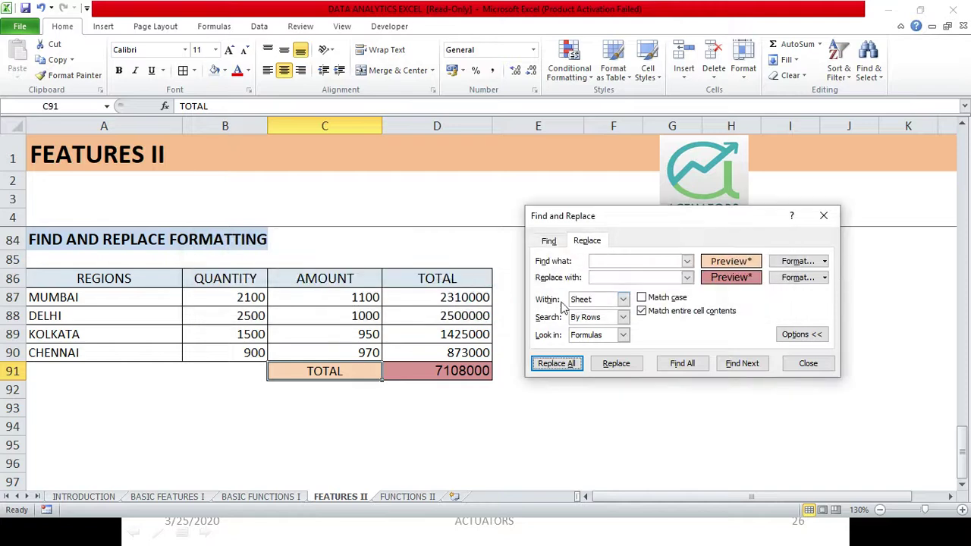
- Change the search format to a light blue fill and try Replace, which finds no match
{"action": "left_click", "coordinate": [796, 260]}
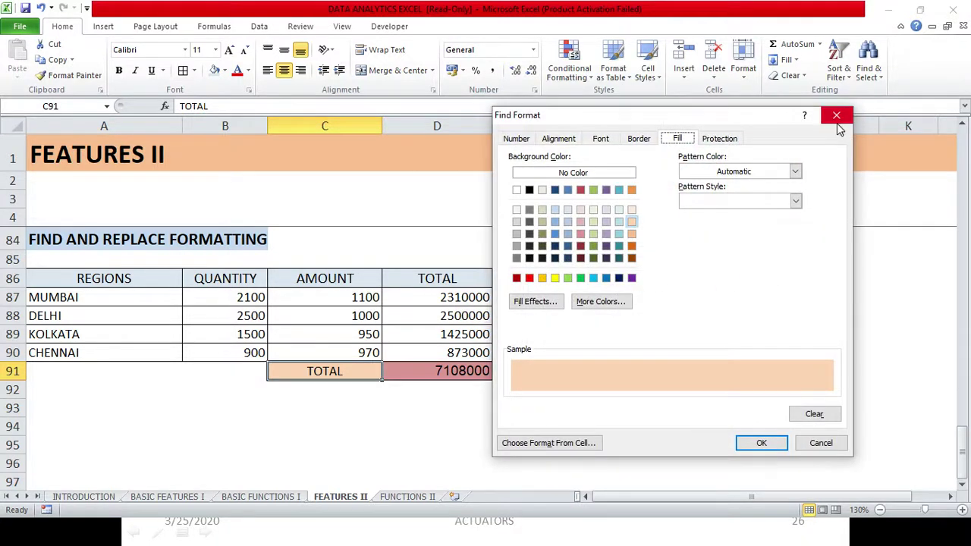
{"action": "left_click", "coordinate": [618, 210]}
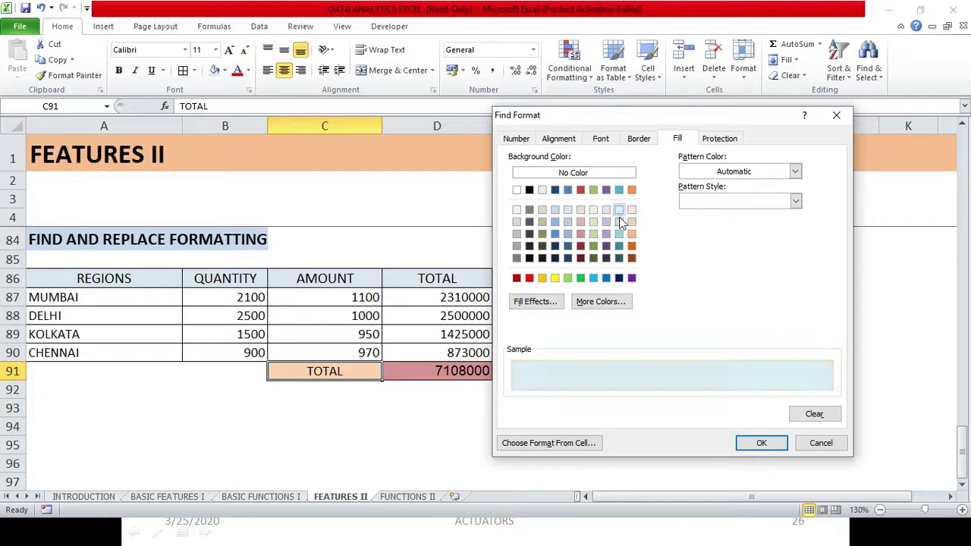
{"action": "left_click", "coordinate": [619, 222]}
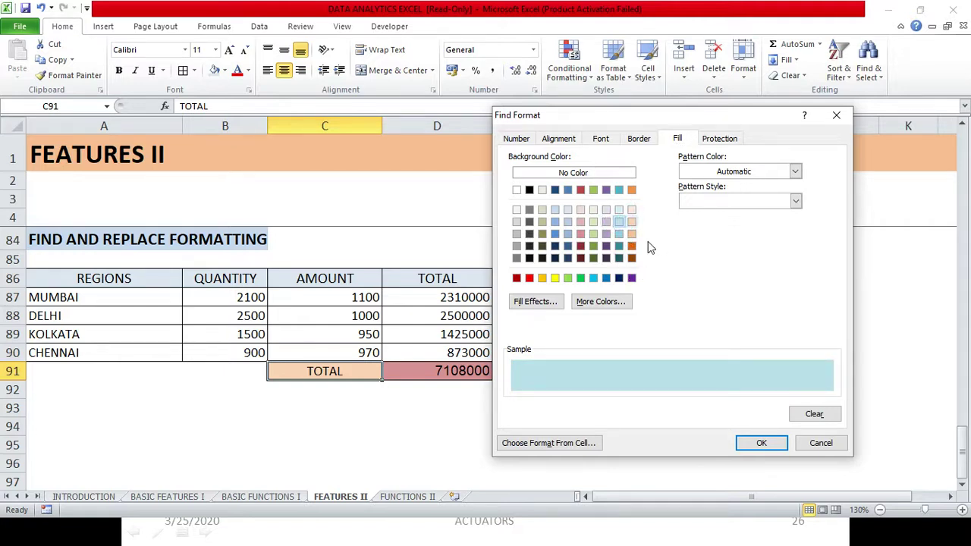
{"action": "left_click", "coordinate": [762, 444]}
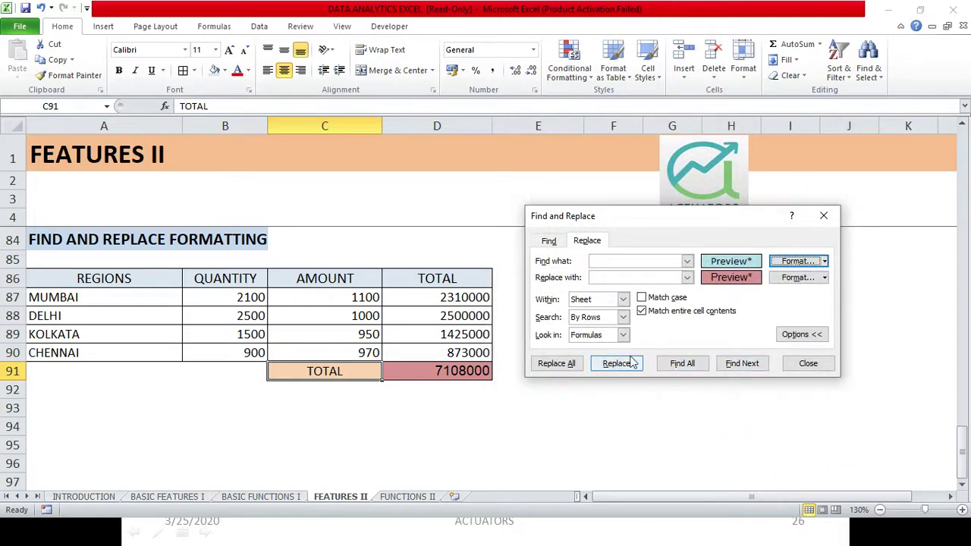
{"action": "left_click", "coordinate": [616, 363]}
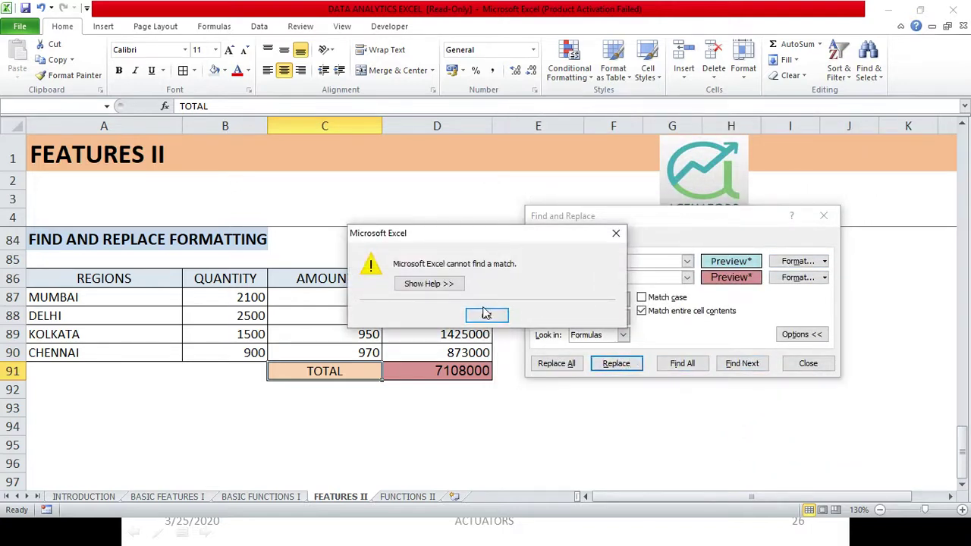
{"action": "left_click", "coordinate": [619, 236]}
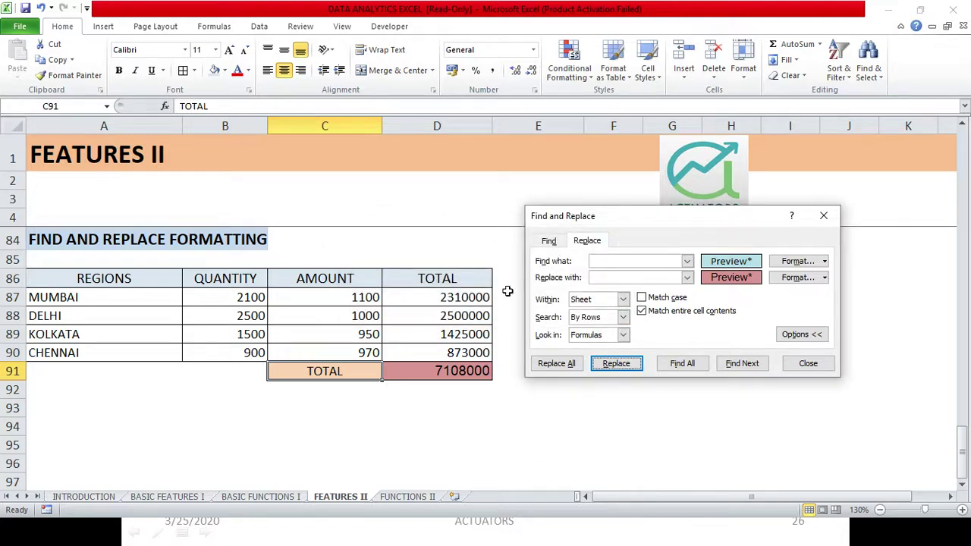
{"action": "left_click", "coordinate": [784, 261]}
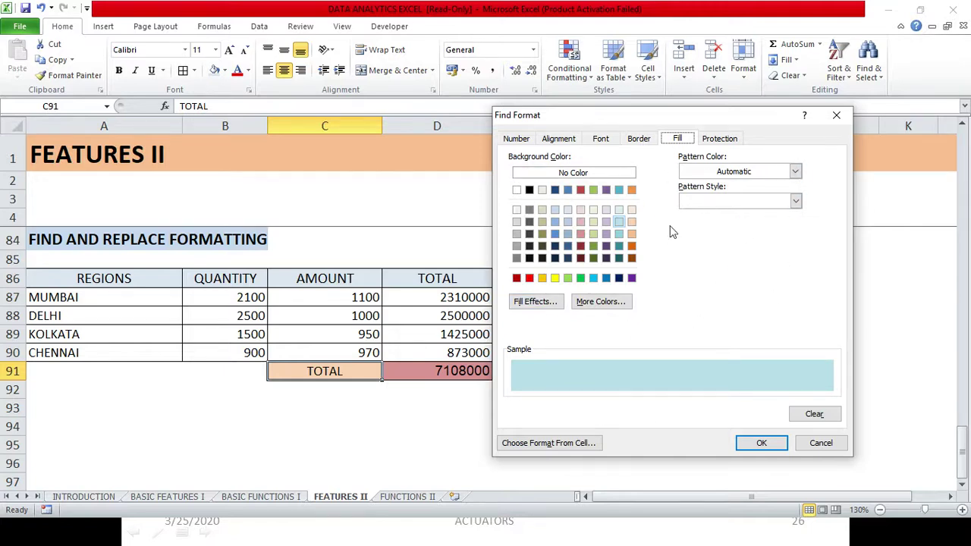
- Take the search format from header cell D86 and set the replacement fill to light green
{"action": "left_click", "coordinate": [535, 446]}
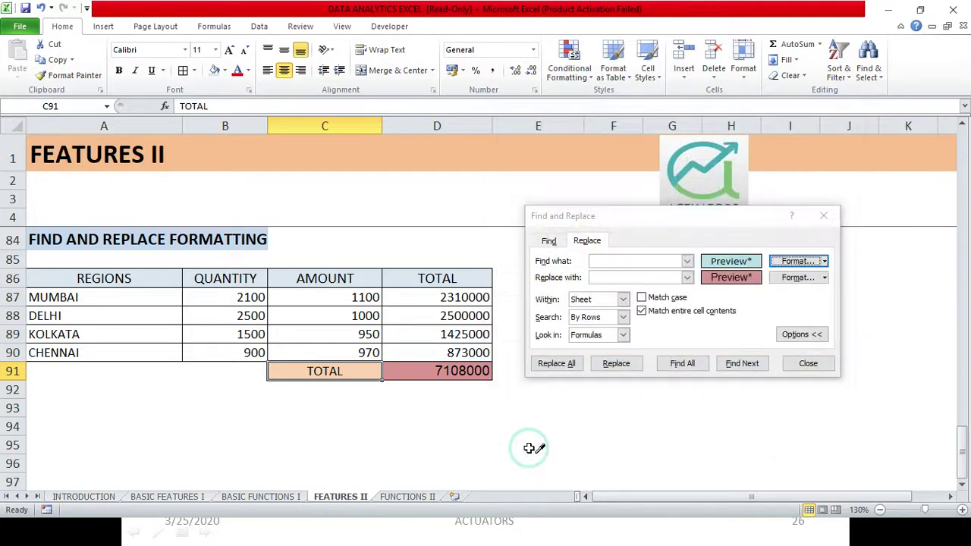
{"action": "left_click", "coordinate": [436, 279]}
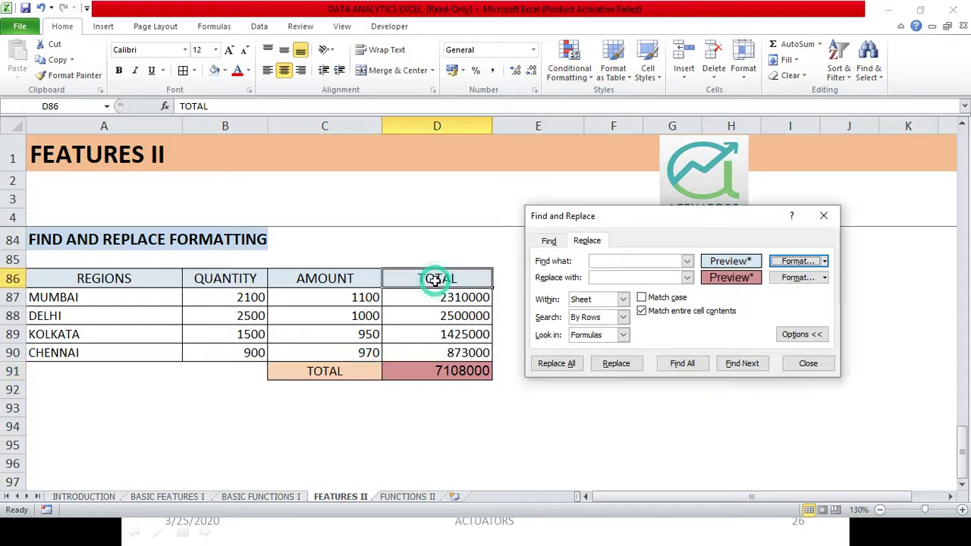
{"action": "left_click", "coordinate": [791, 280]}
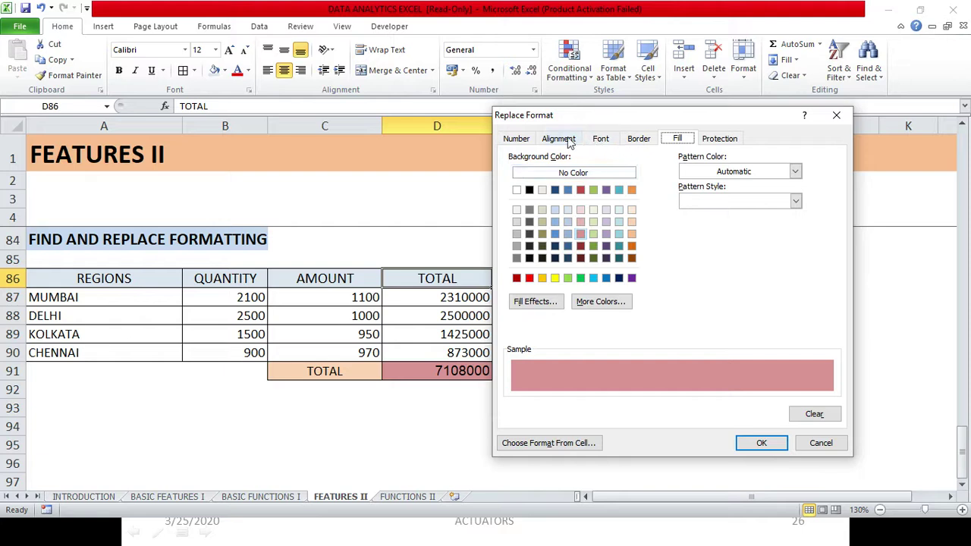
{"action": "left_click", "coordinate": [544, 141]}
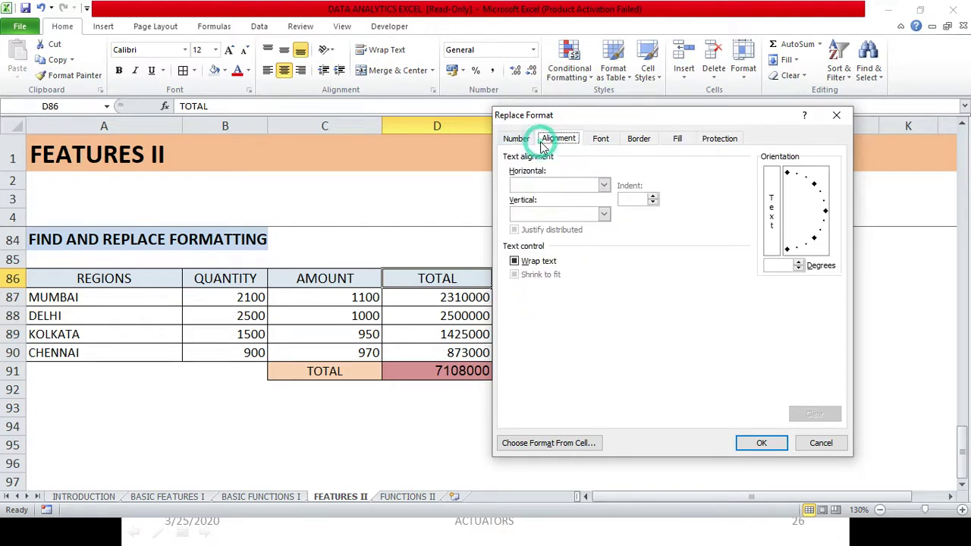
{"action": "left_click", "coordinate": [640, 139]}
{"action": "left_click", "coordinate": [677, 138]}
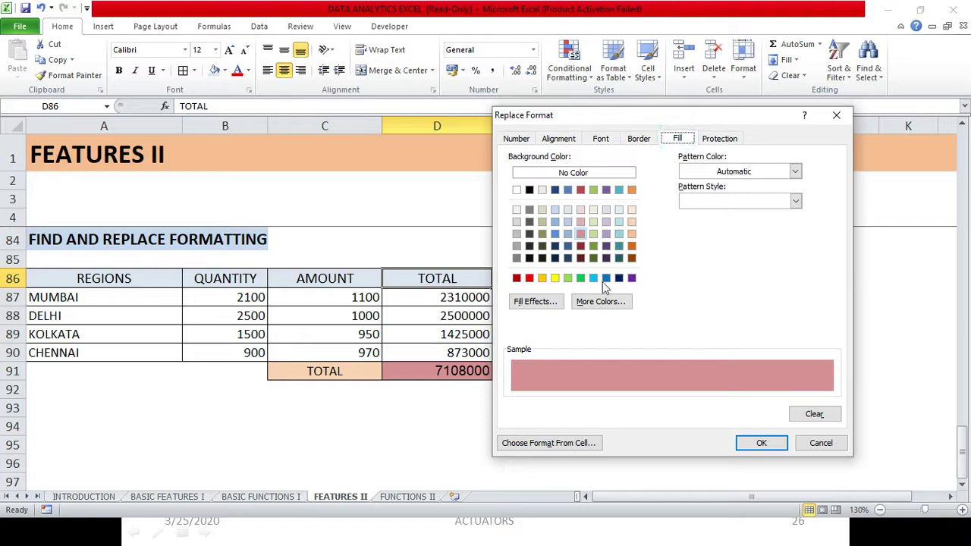
{"action": "left_click", "coordinate": [593, 222]}
{"action": "left_click", "coordinate": [760, 444]}
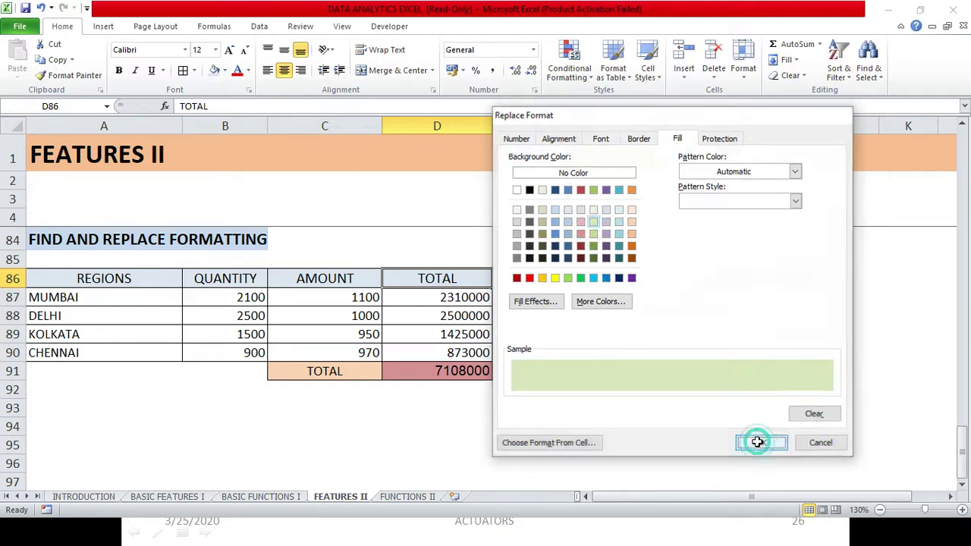
- Replace All to recolour the four header cells, then select headers A86:C86
{"action": "left_click", "coordinate": [561, 364]}
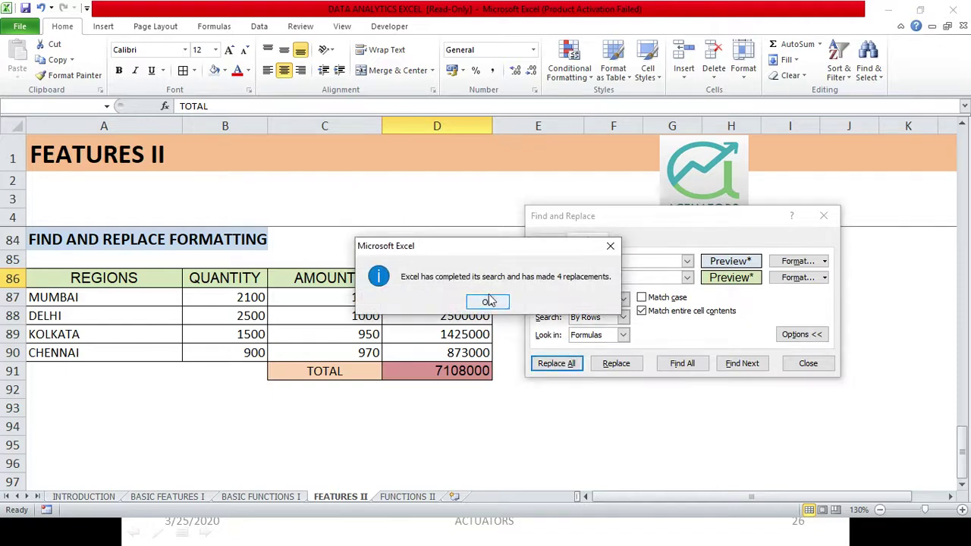
{"action": "left_click", "coordinate": [489, 301]}
{"action": "left_click_drag", "start_coordinate": [76, 278], "coordinate": [399, 274]}
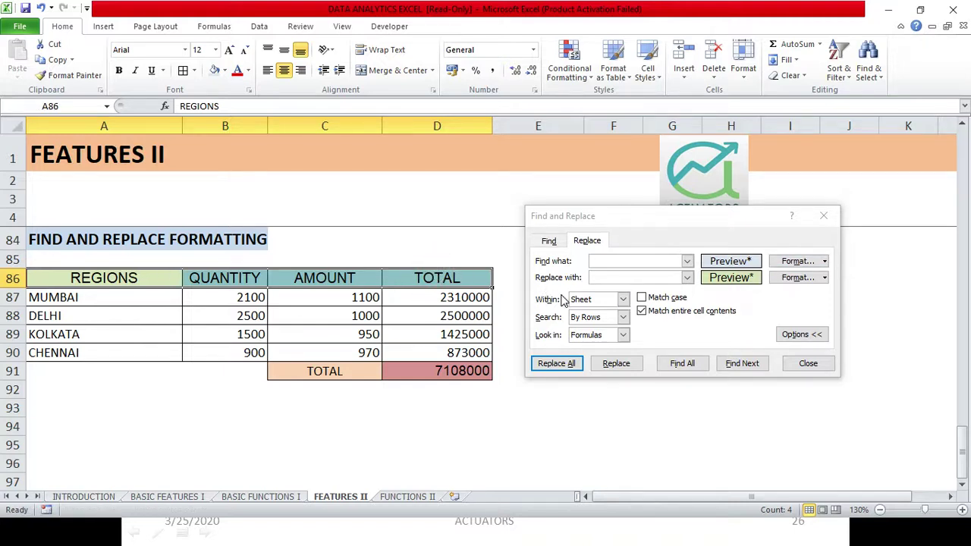
{"action": "left_click", "coordinate": [734, 296]}
{"action": "left_click", "coordinate": [383, 236]}
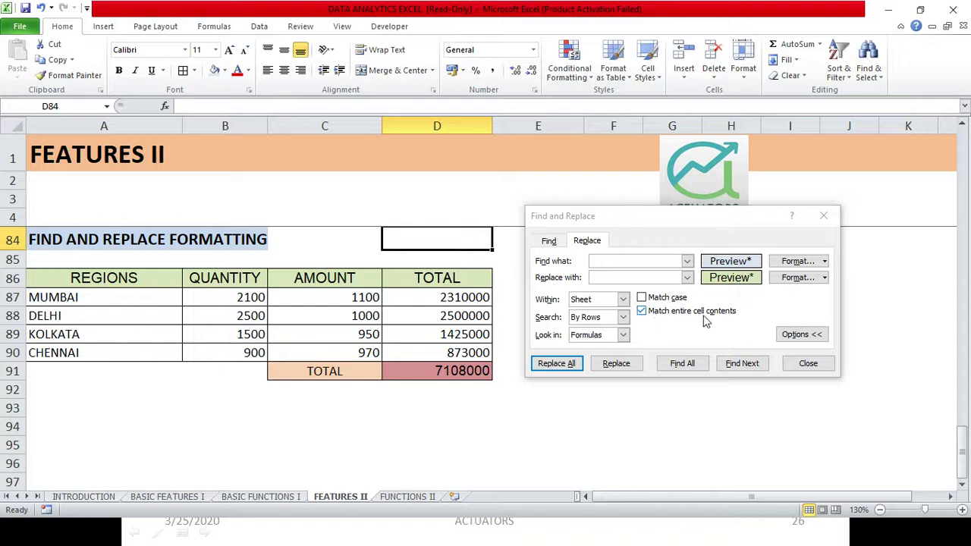
- Set the search scope to Workbook, then return to the PowerPoint slide show
{"action": "left_click", "coordinate": [623, 300]}
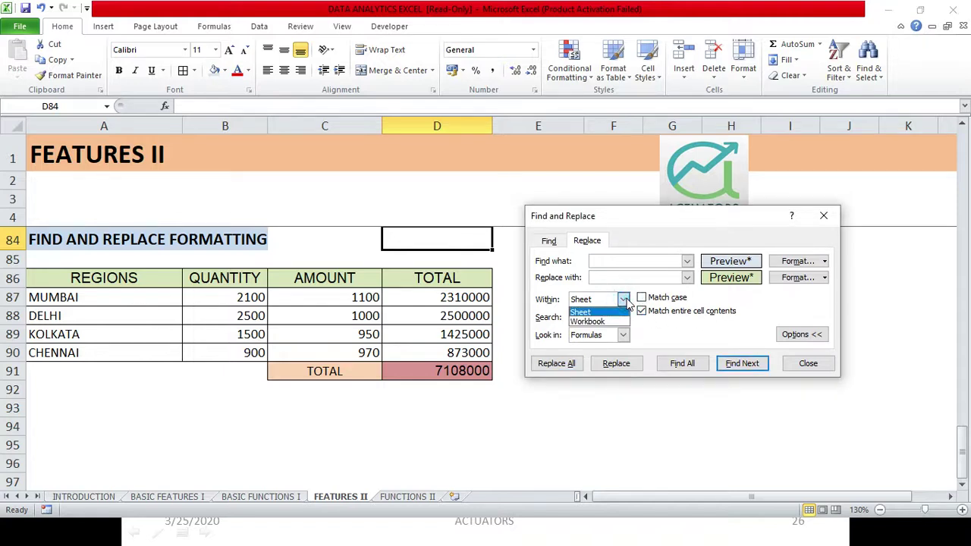
{"action": "left_click", "coordinate": [618, 322]}
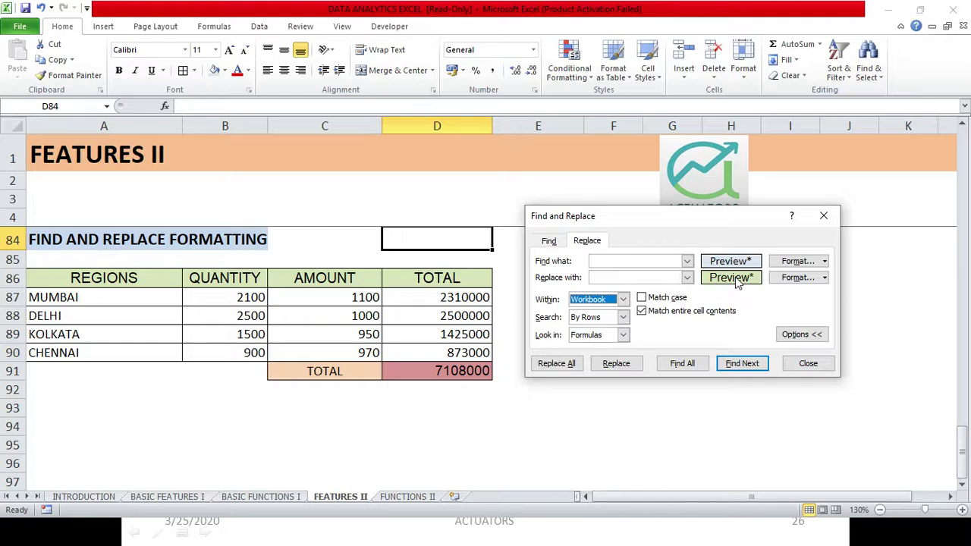
{"action": "key", "text": "alt+Tab"}
{"action": "key", "text": "alt+Tab"}
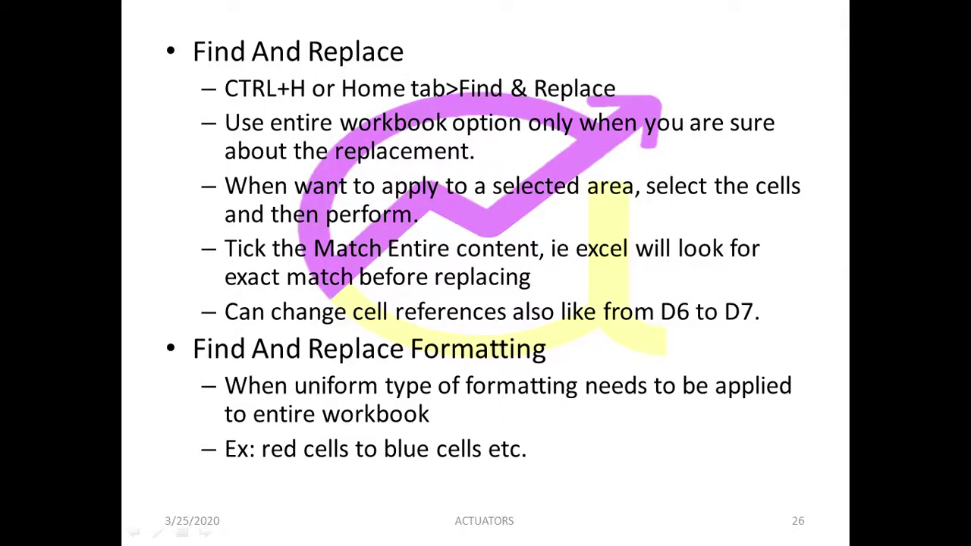